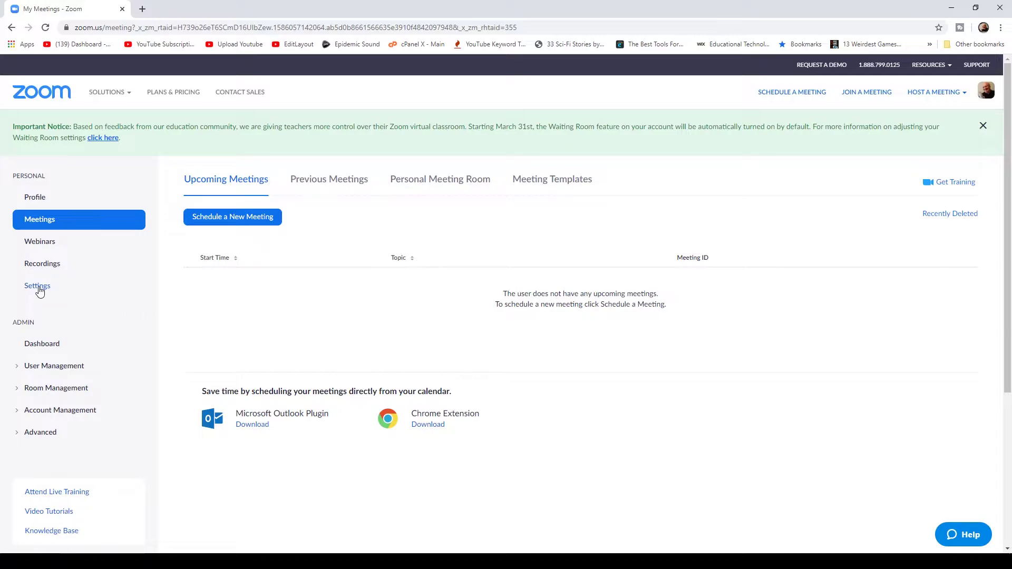
- Open the personal meeting settings and turn off embedding the password in the meeting link for one-click join
click(41, 289)
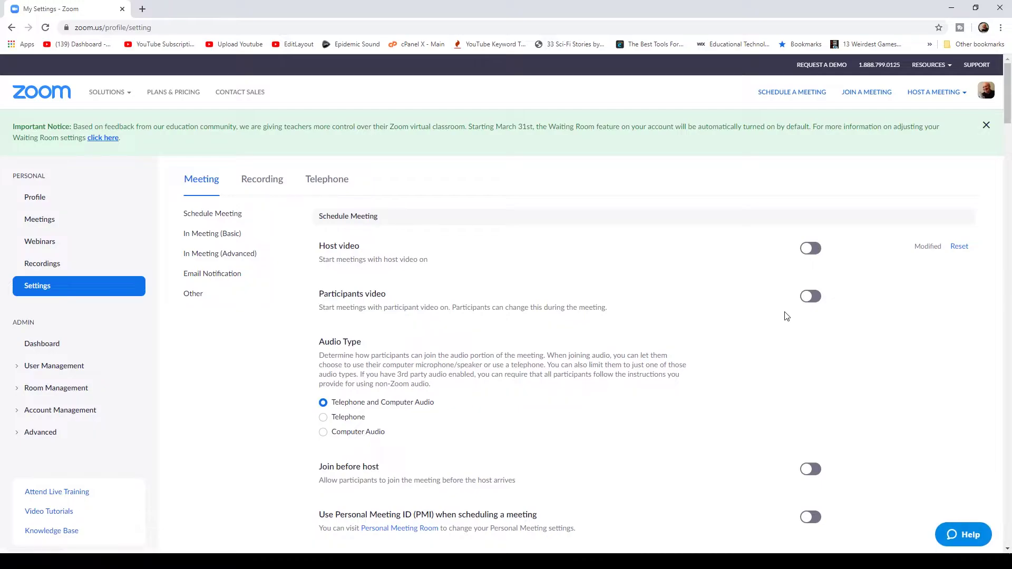
scroll(622, 345, down, 2)
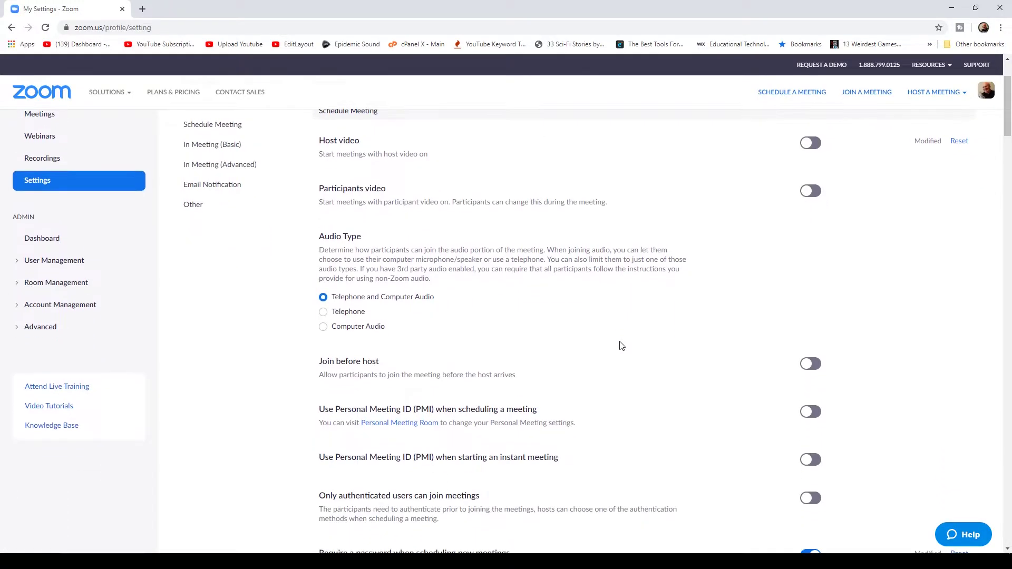
scroll(635, 357, down, 2)
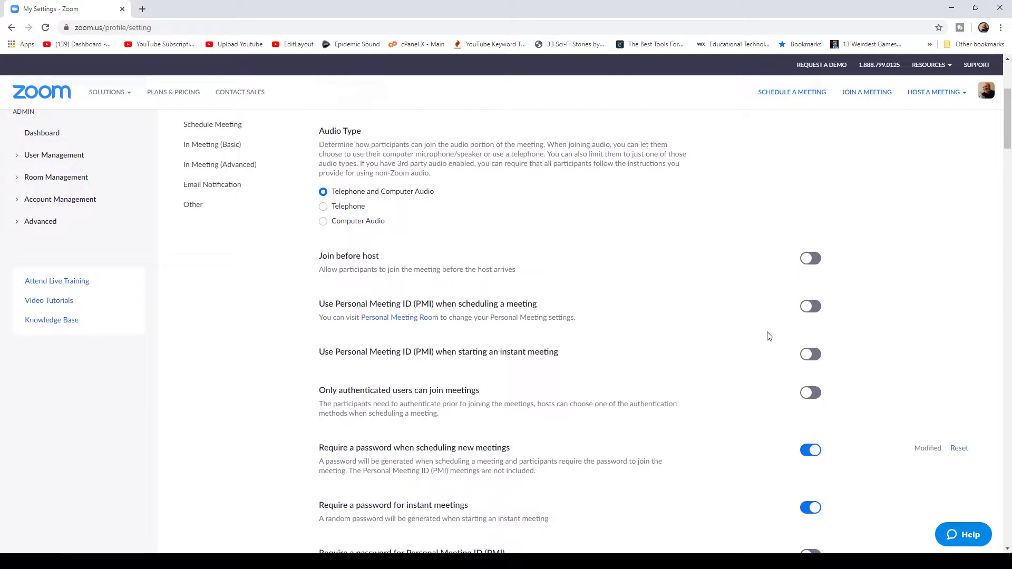
scroll(759, 362, down, 1)
scroll(760, 361, down, 1)
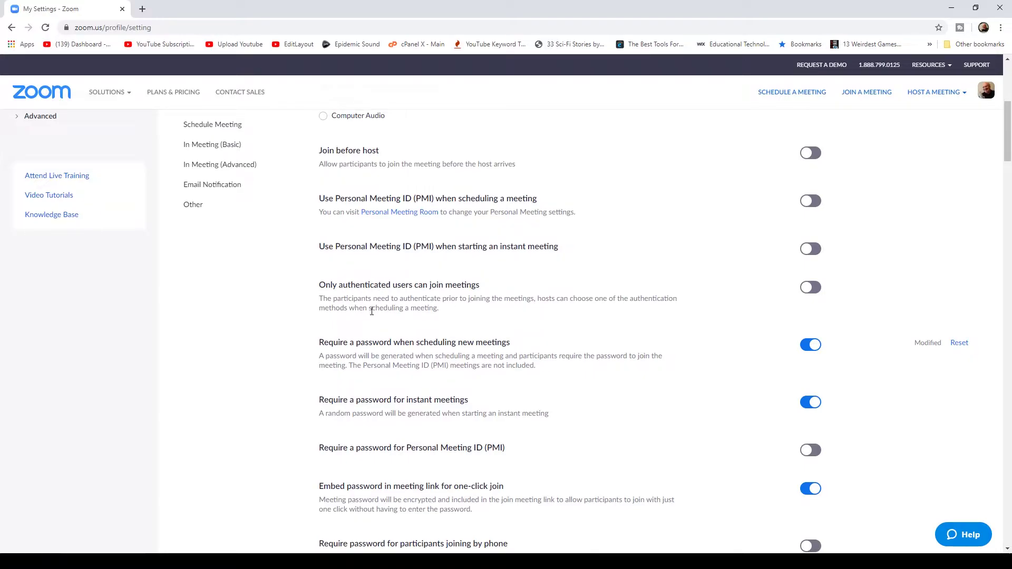
scroll(387, 306, down, 2)
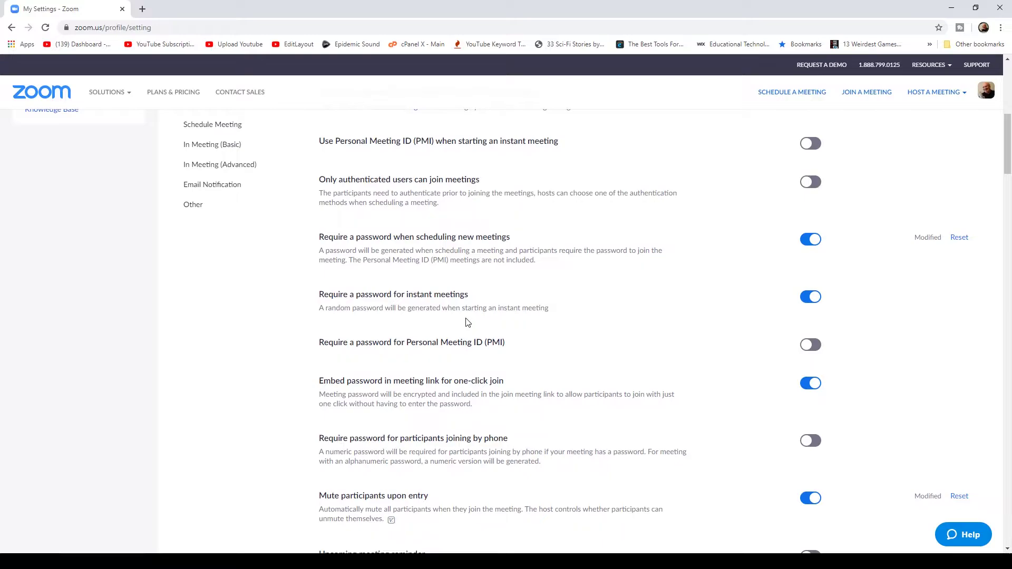
scroll(466, 322, down, 1)
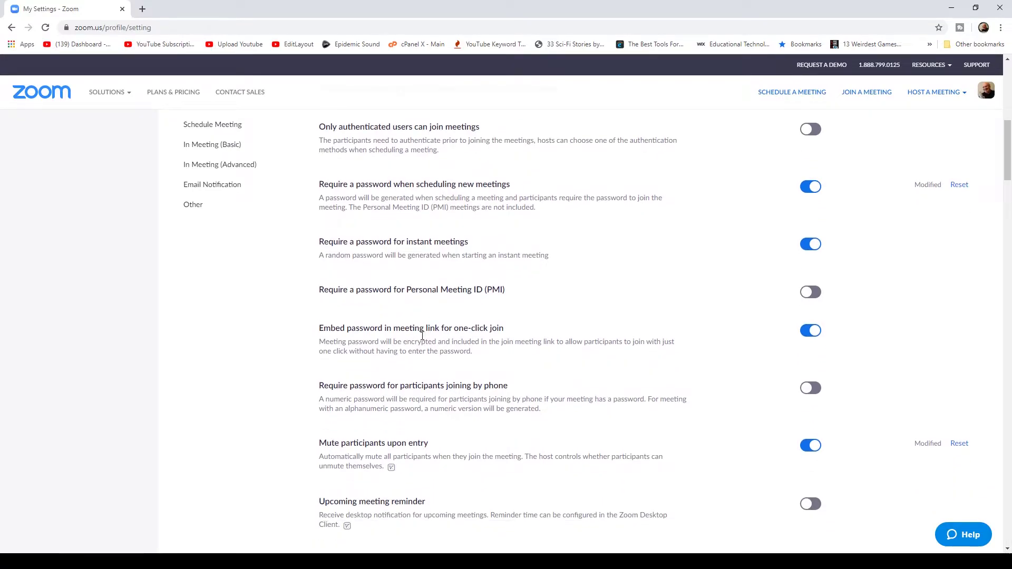
click(812, 334)
- Turn off Annotation, Whiteboard and Remote control in the basic in-meeting settings
scroll(482, 345, down, 2)
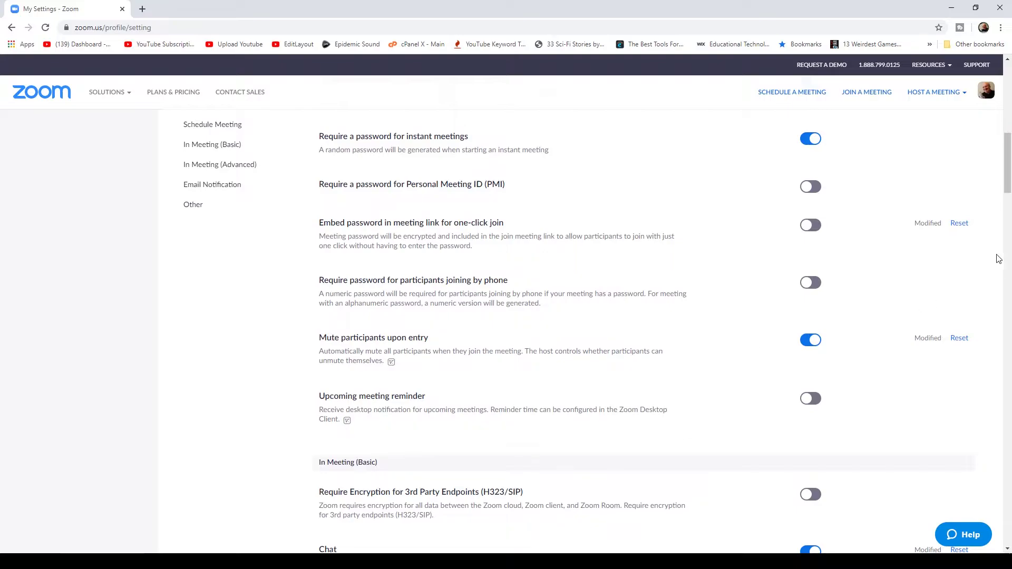
scroll(478, 291, down, 5)
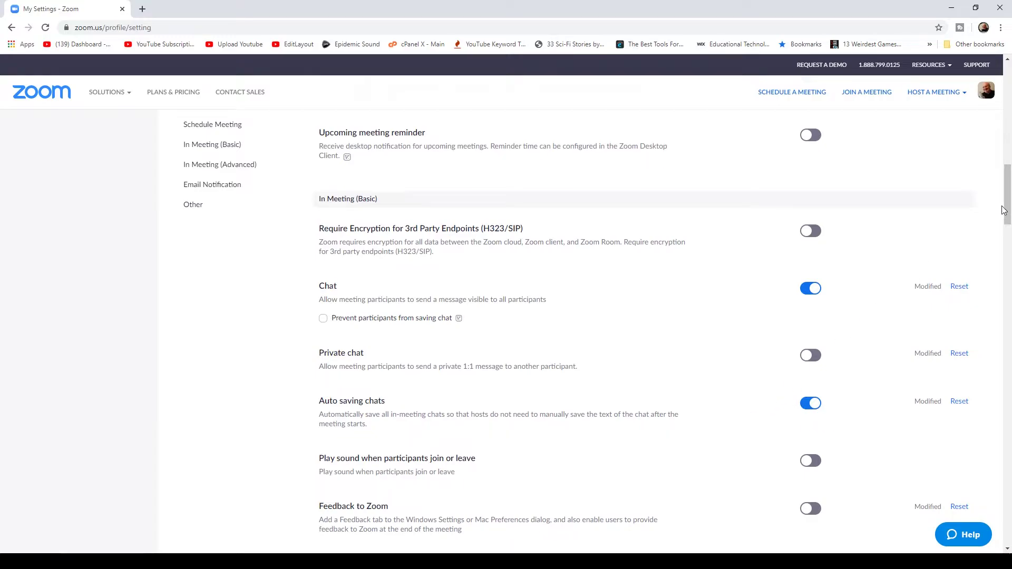
drag(1008, 212, 1009, 258)
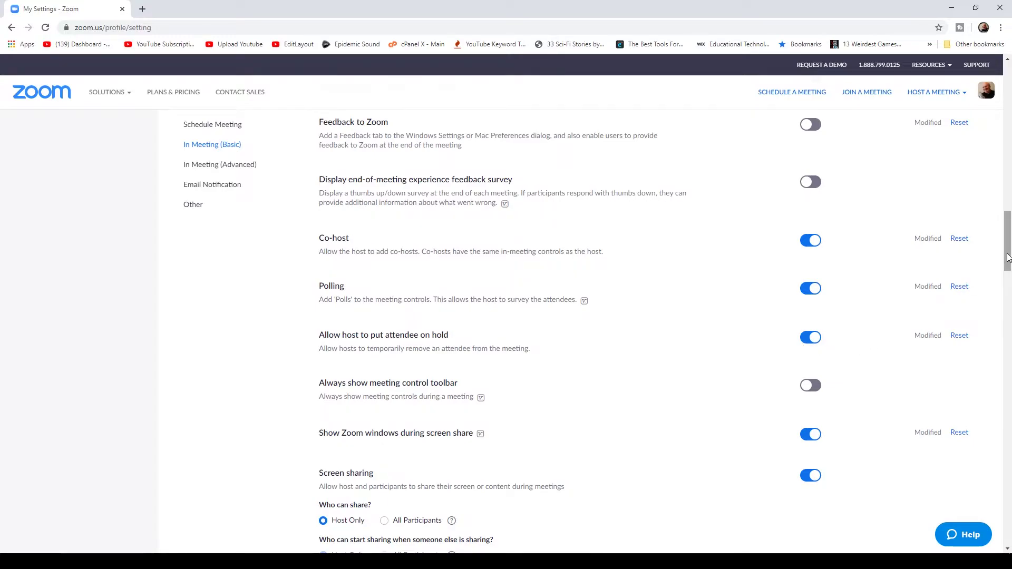
scroll(1008, 257, down, 5)
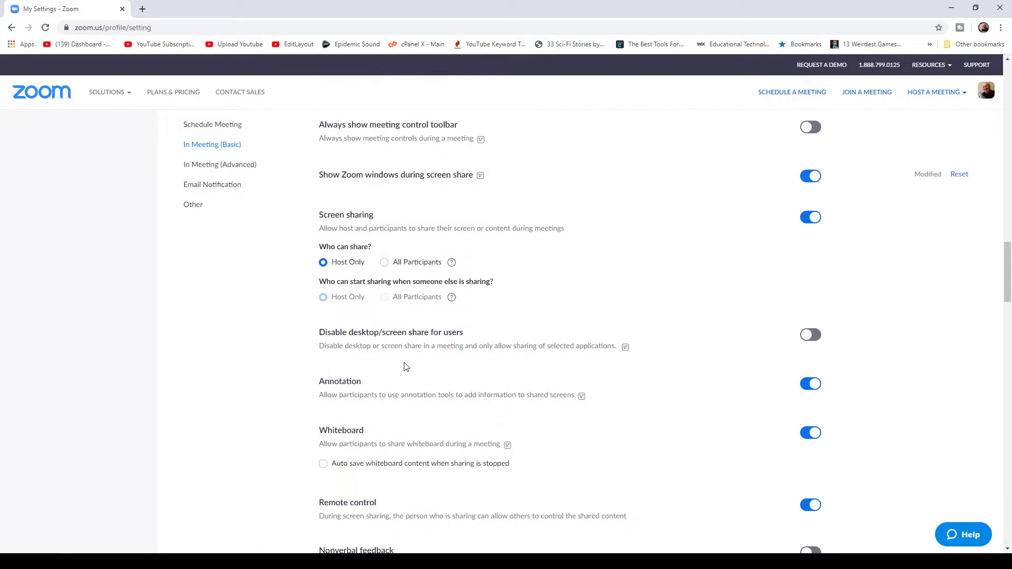
click(811, 384)
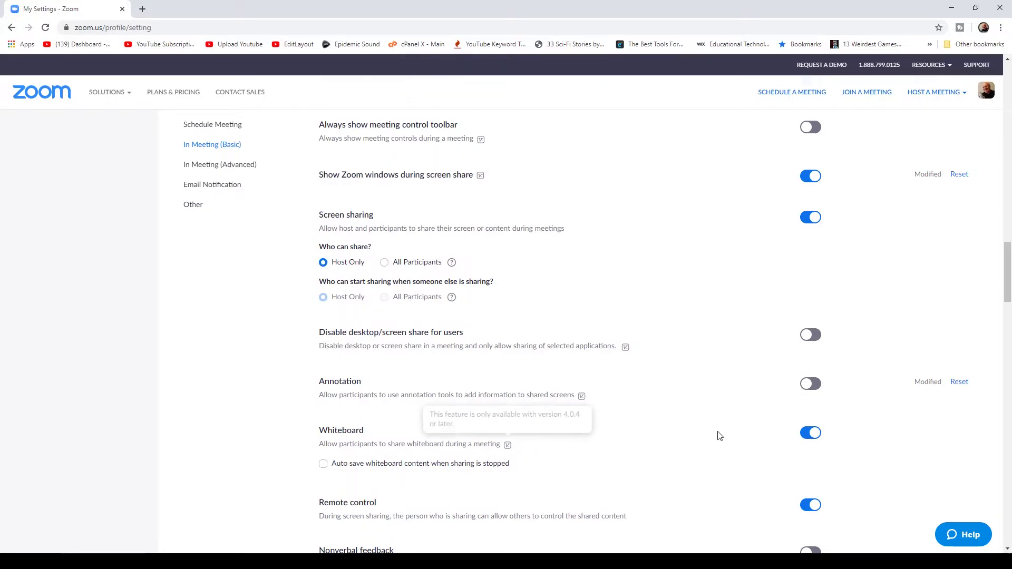
click(810, 433)
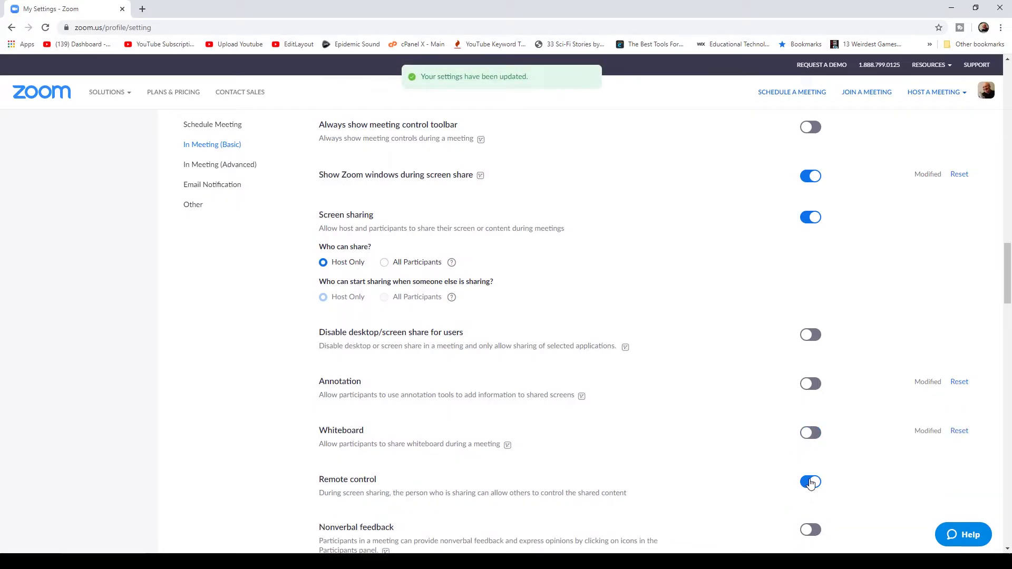
click(811, 483)
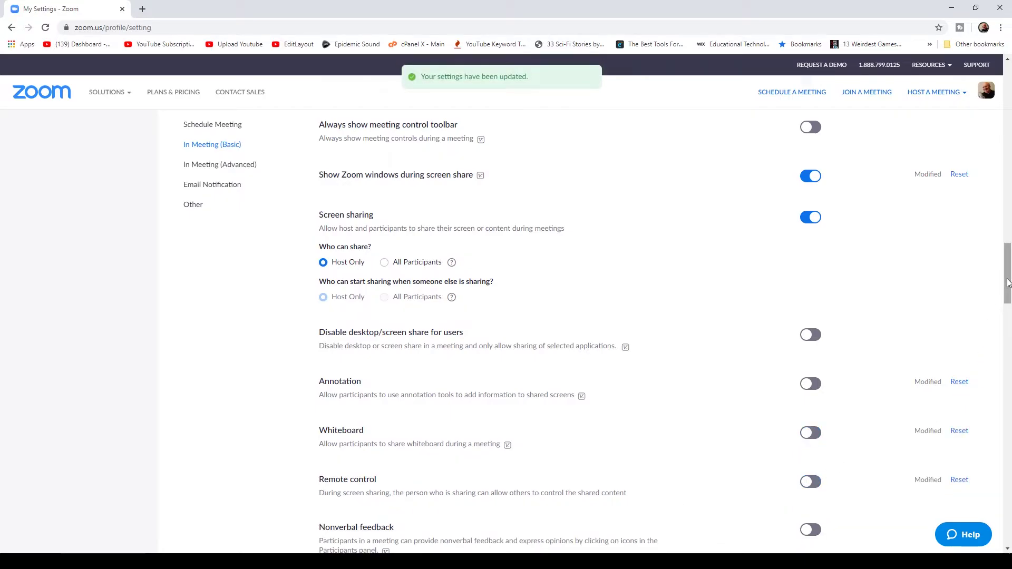
- Turn off Virtual background in the advanced in-meeting settings
drag(1006, 285, 1008, 333)
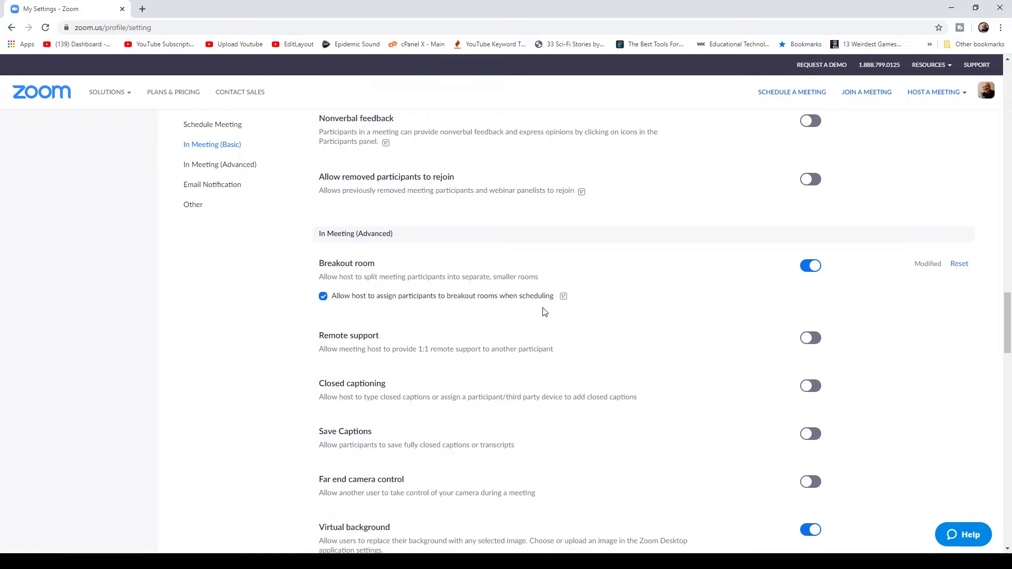
drag(320, 176, 450, 179)
click(448, 183)
drag(1006, 330, 1005, 353)
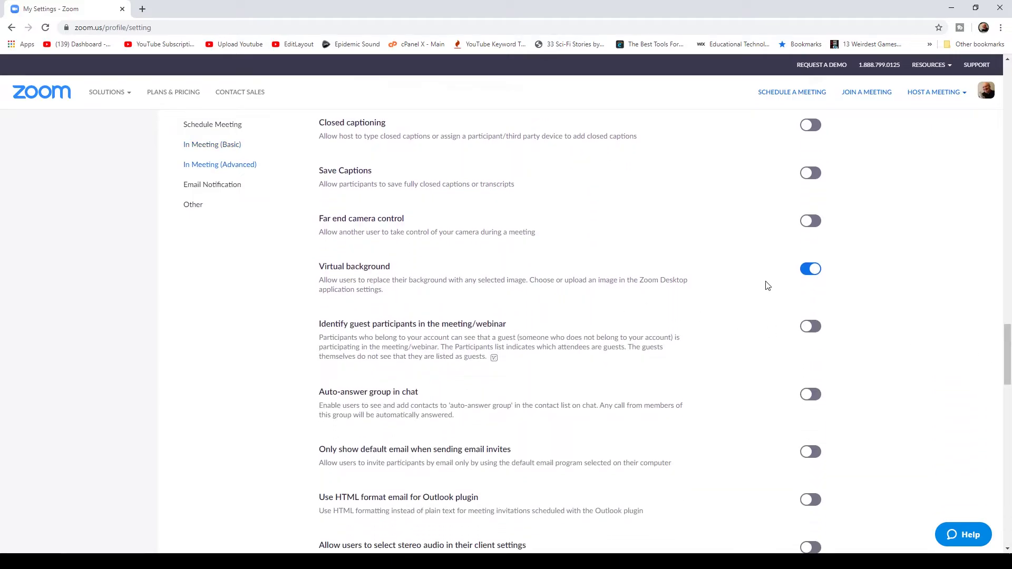
click(812, 270)
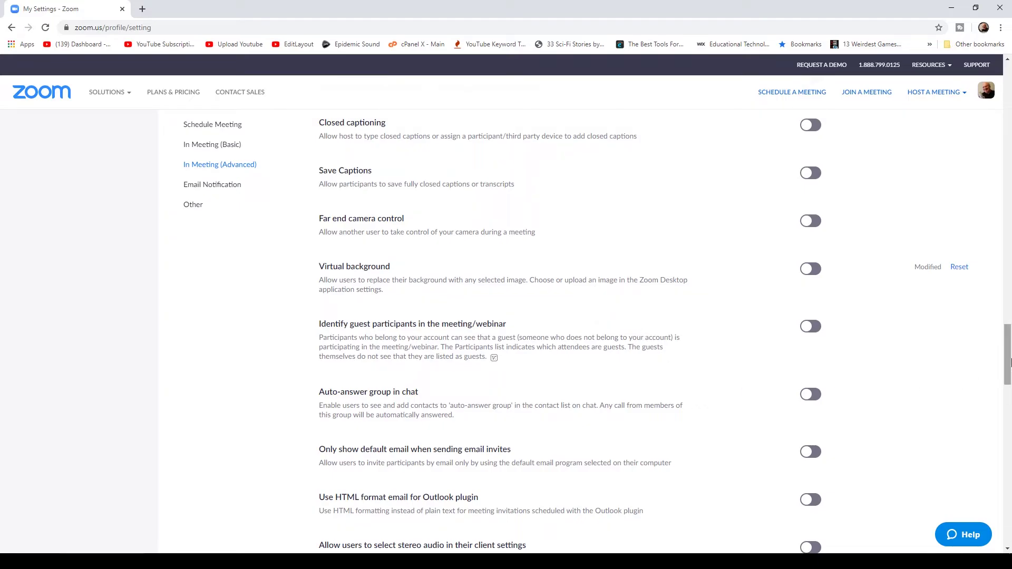
- Check the waiting room and email notification settings, and open the form for scheduling a new meeting
drag(1007, 356, 1009, 404)
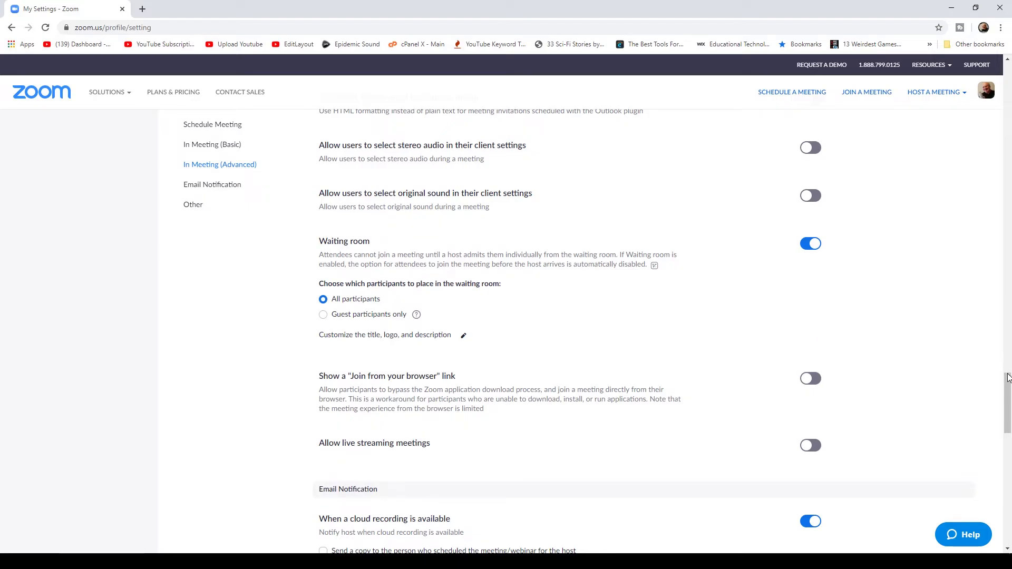
drag(1010, 399, 1009, 444)
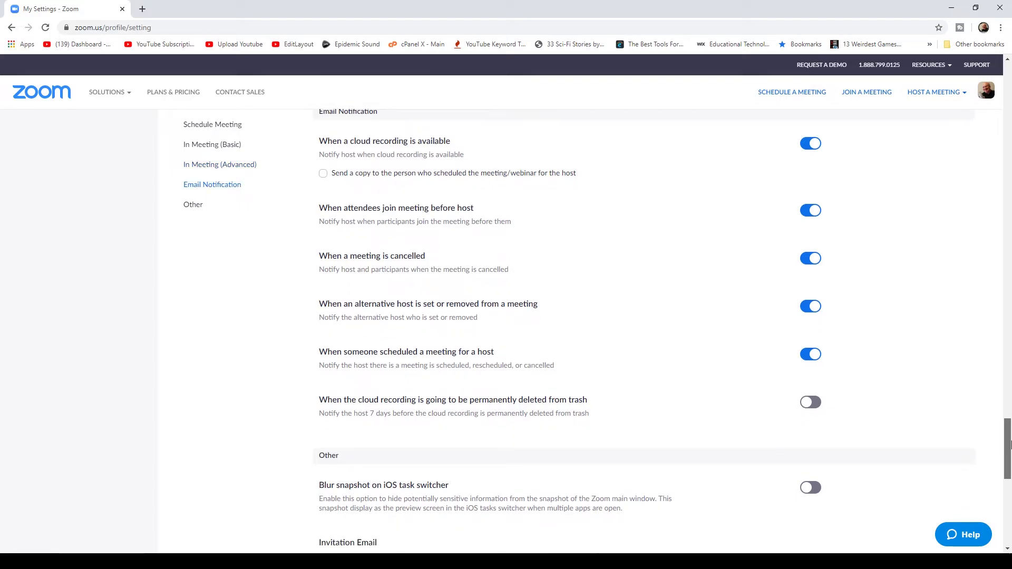
drag(1009, 444, 1009, 404)
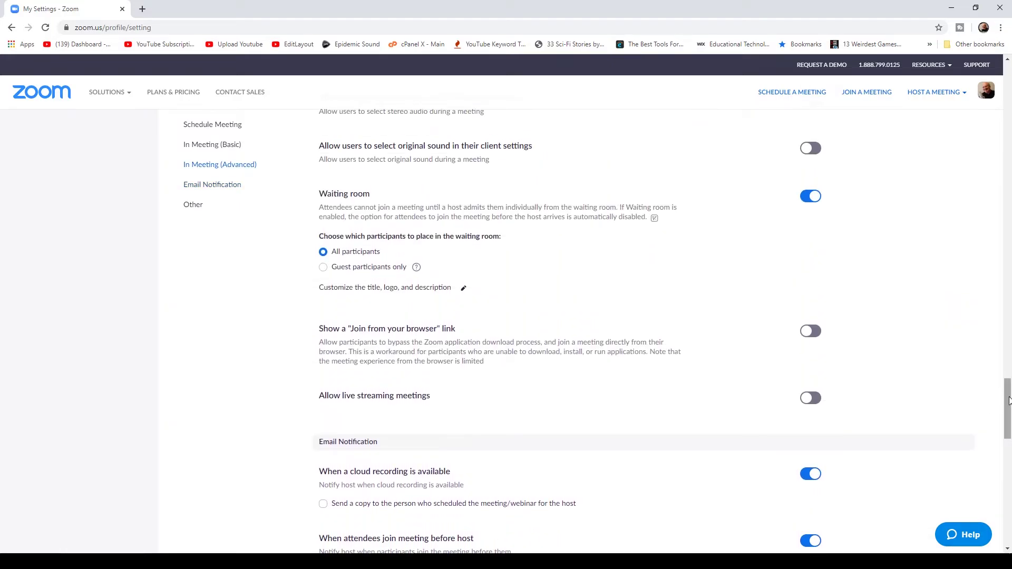
drag(1009, 406, 1009, 91)
click(47, 222)
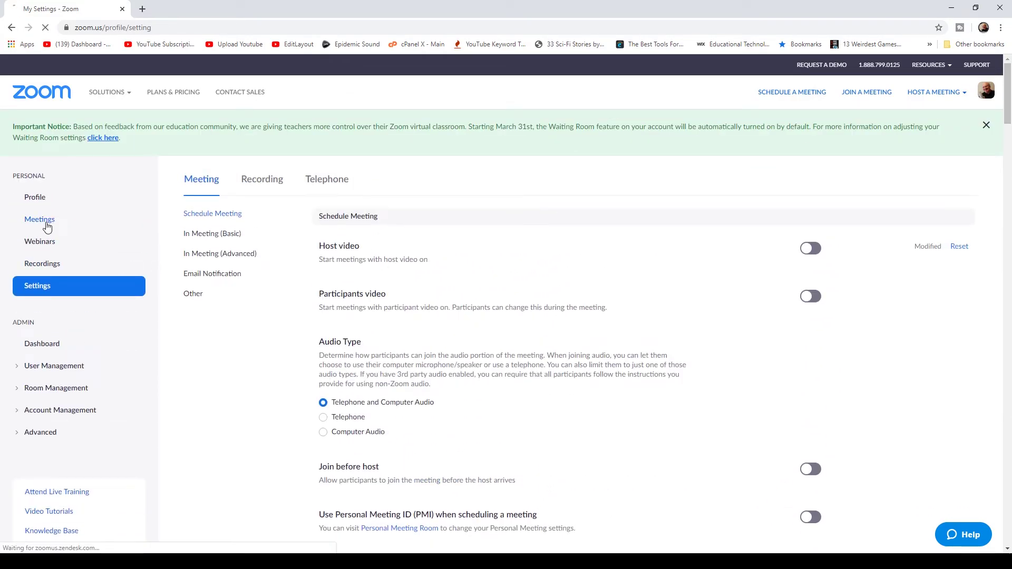
click(244, 226)
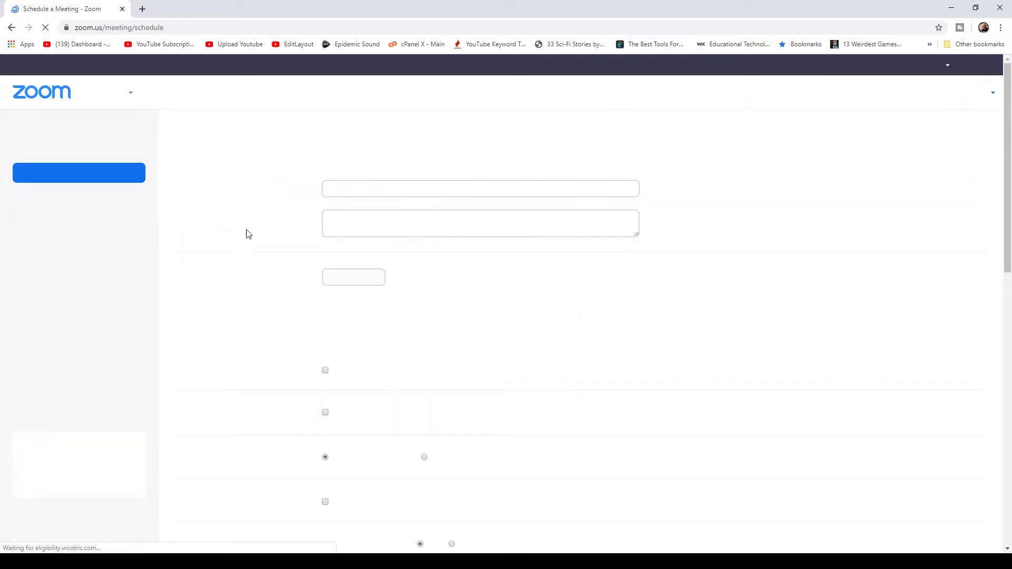
- Examine the new meeting's password, video, audio and meeting options before returning to its topic and schedule fields
scroll(607, 364, down, 6)
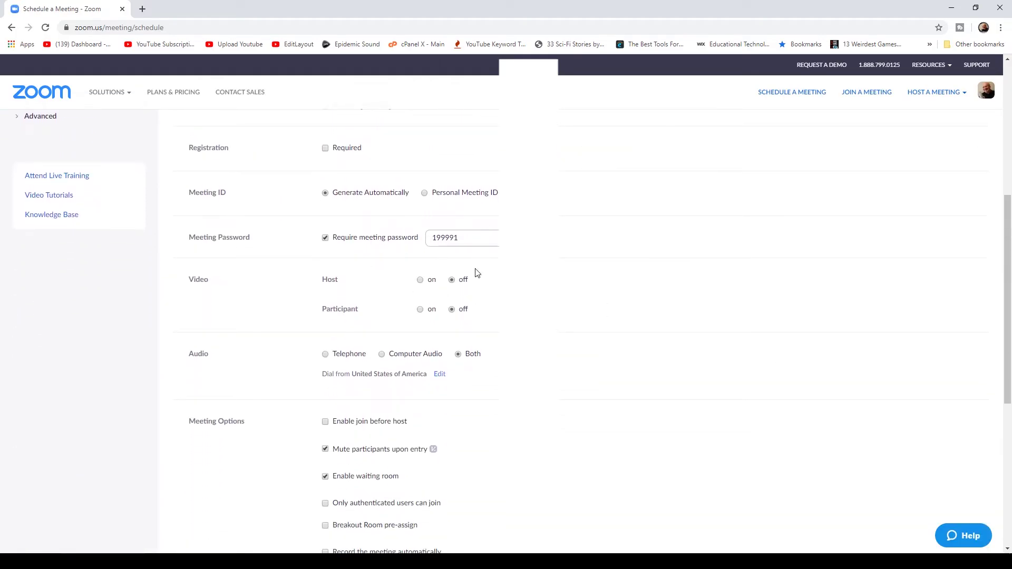
scroll(569, 307, down, 2)
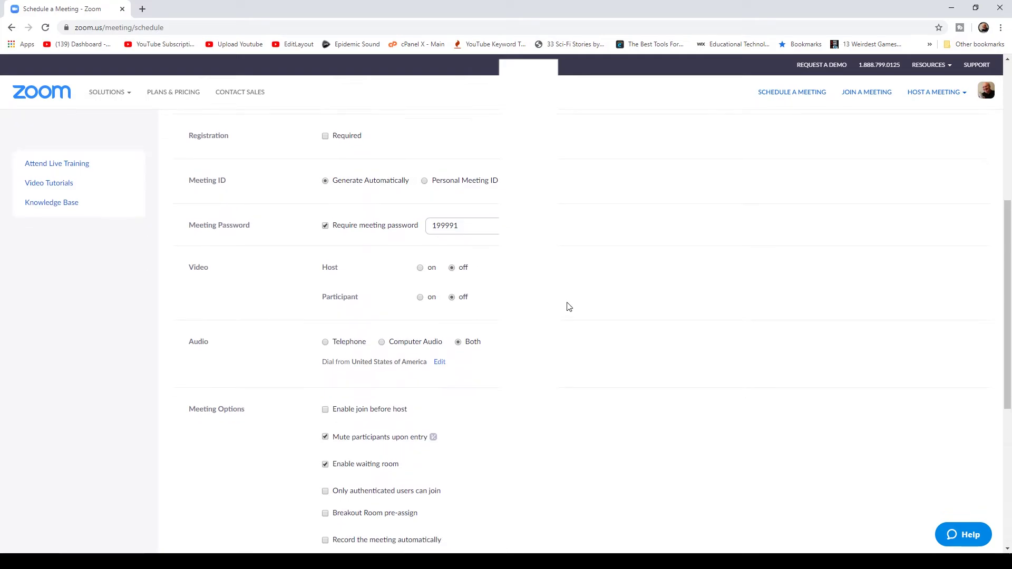
scroll(559, 315, down, 1)
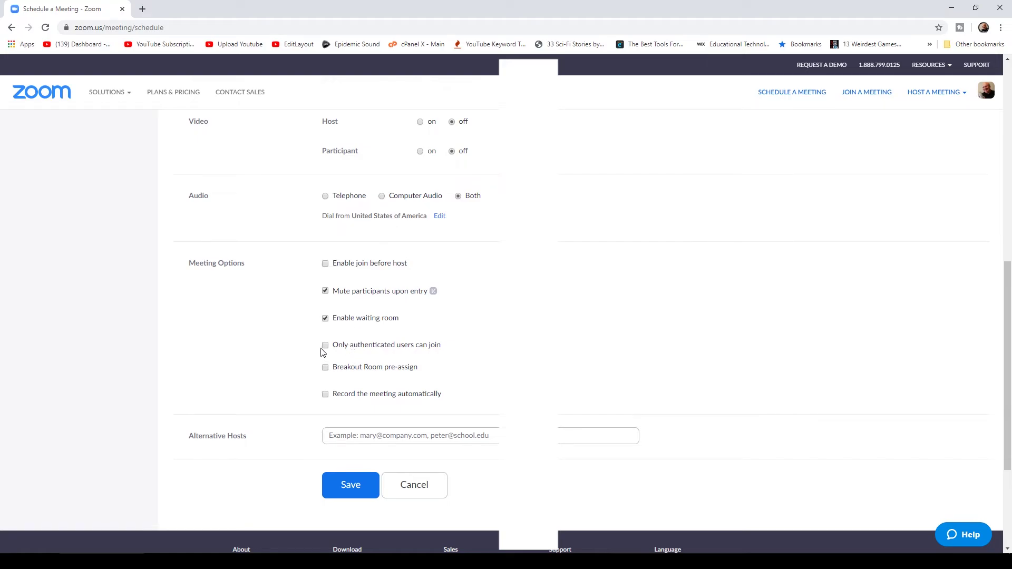
scroll(479, 371, up, 7)
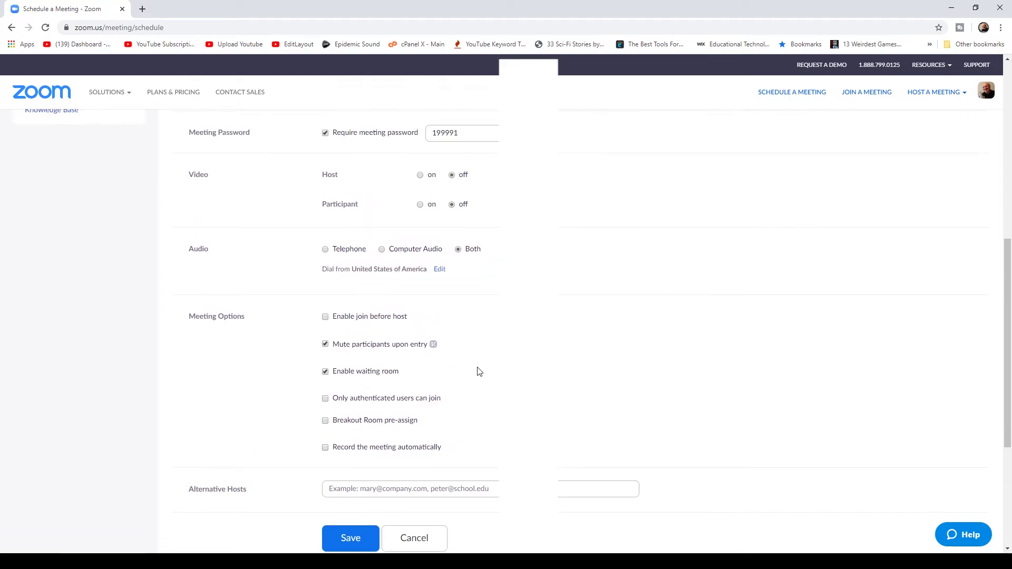
scroll(454, 340, up, 2)
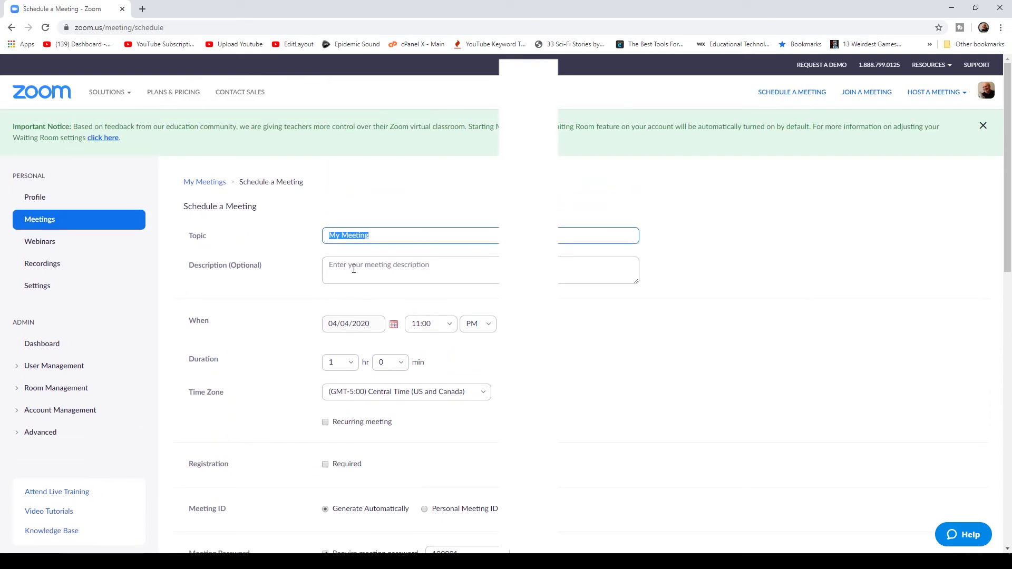